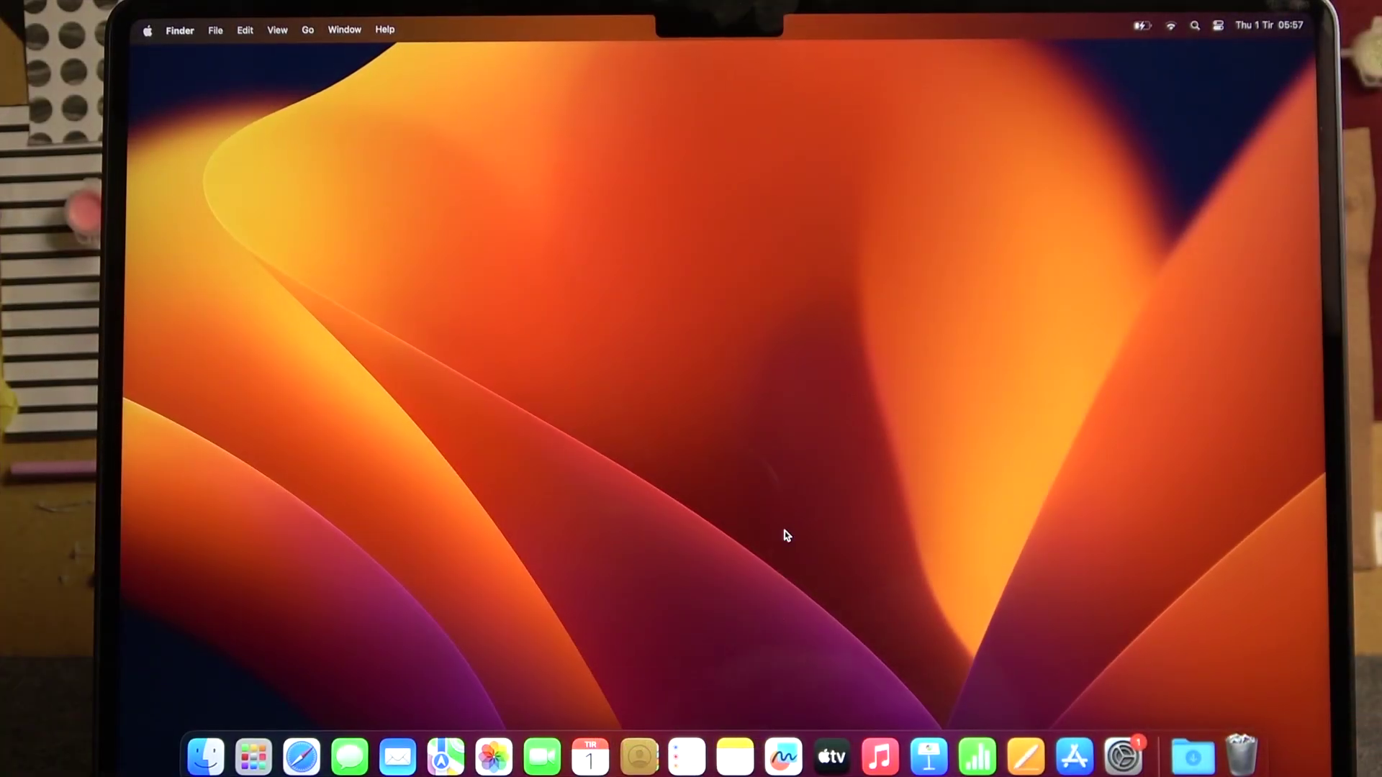
Open System Settings and go to General > Language & Region
click(1124, 757)
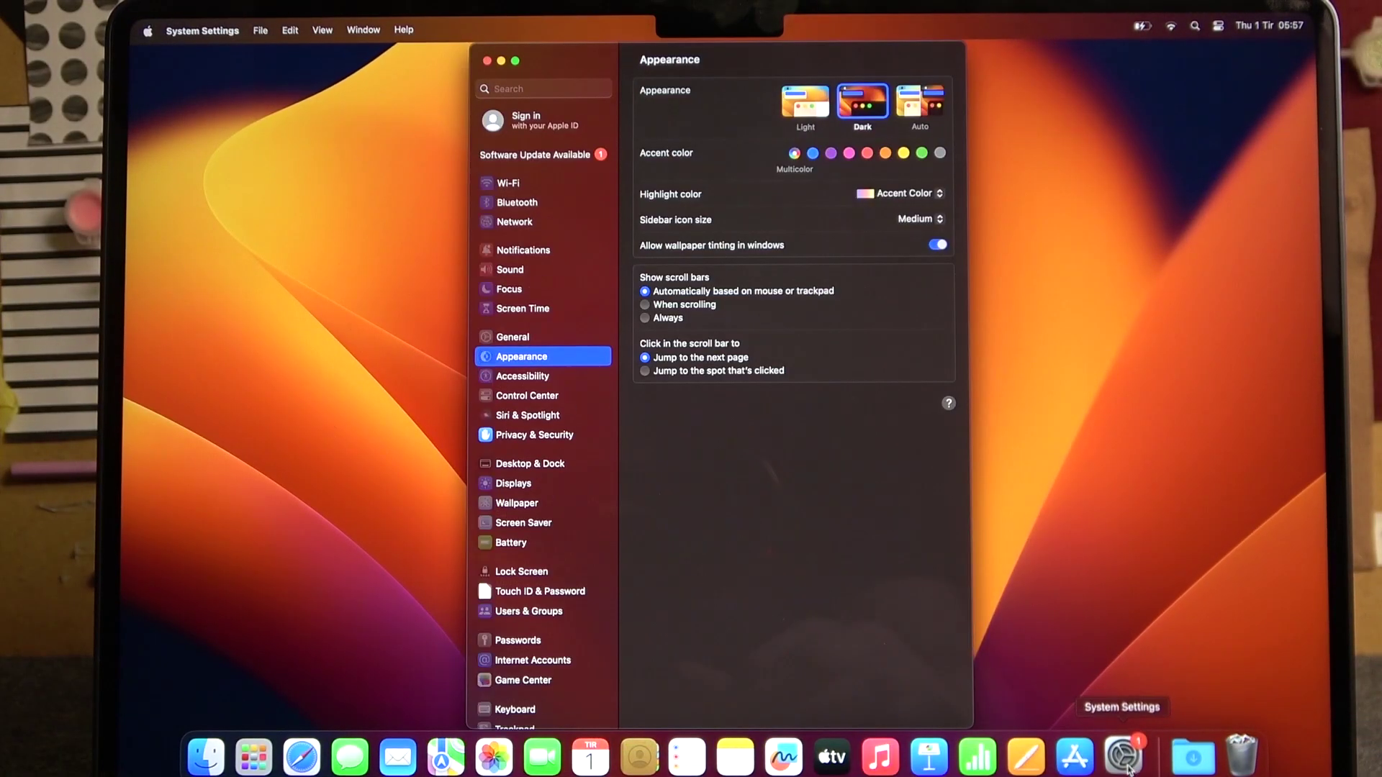
click(517, 338)
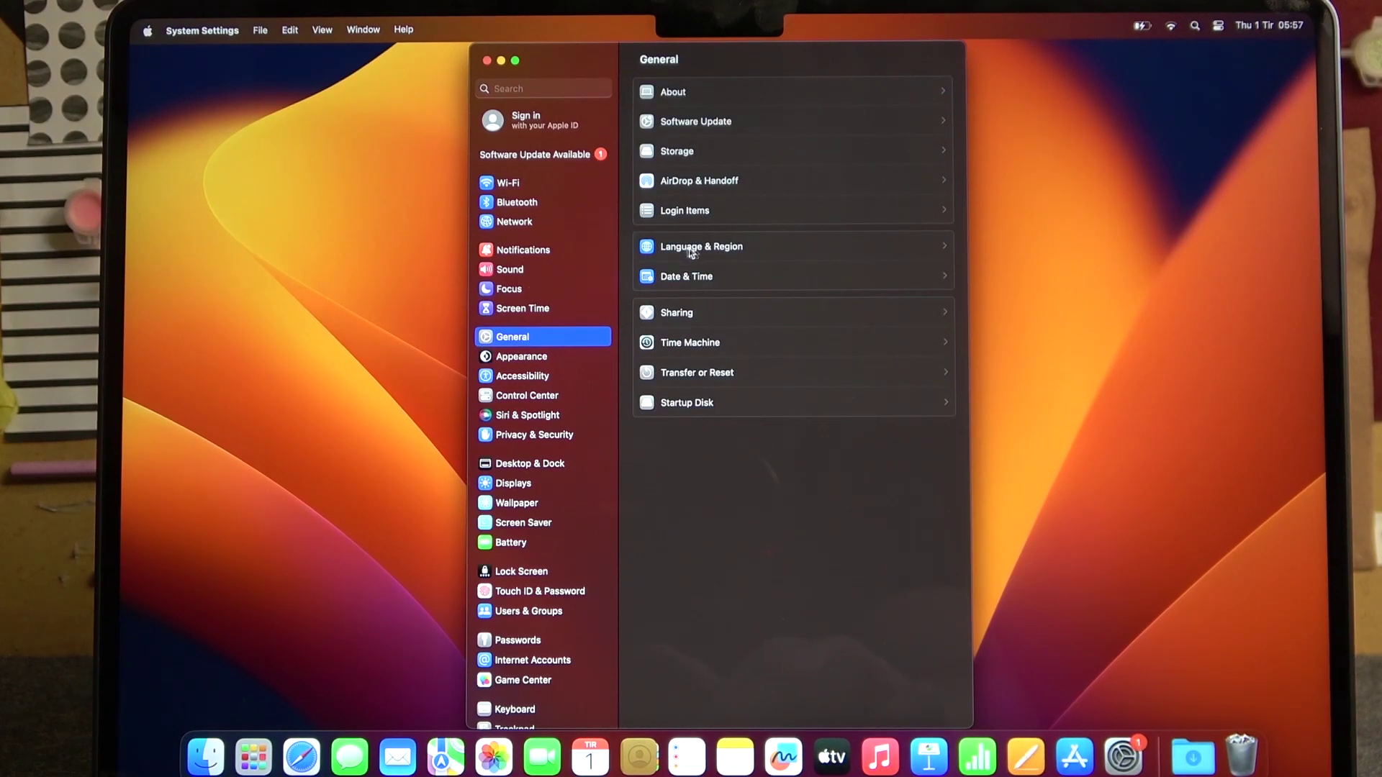
click(704, 251)
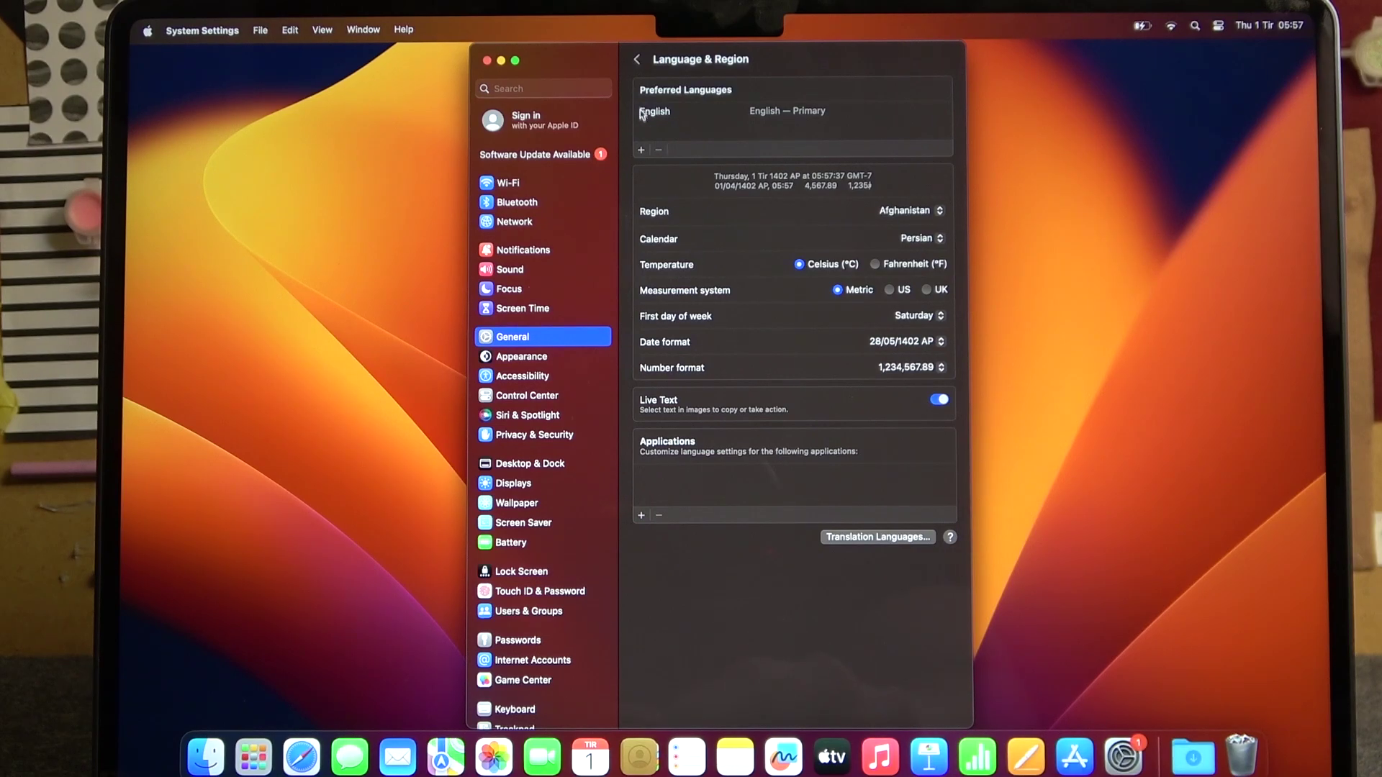
Add English (Australia) to the Preferred Languages list
click(641, 152)
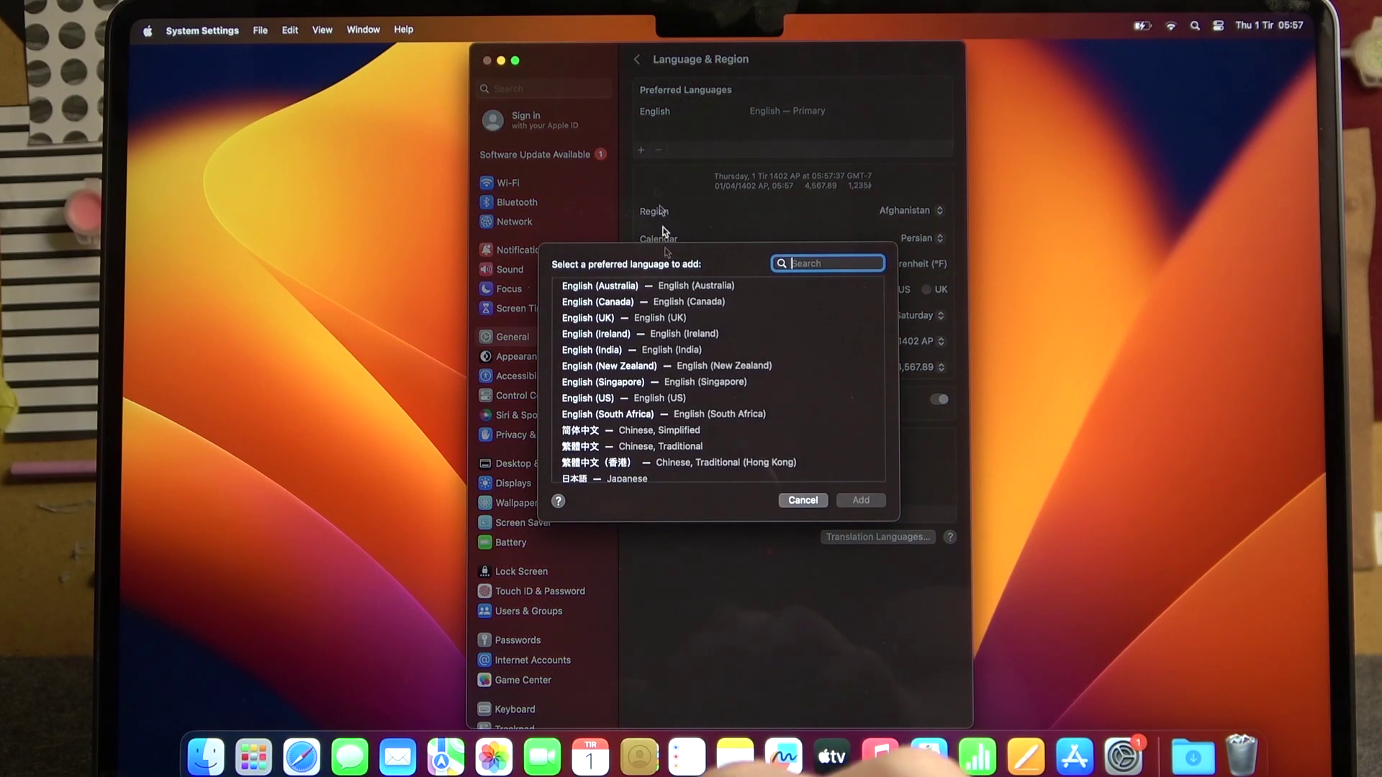
click(616, 287)
click(861, 500)
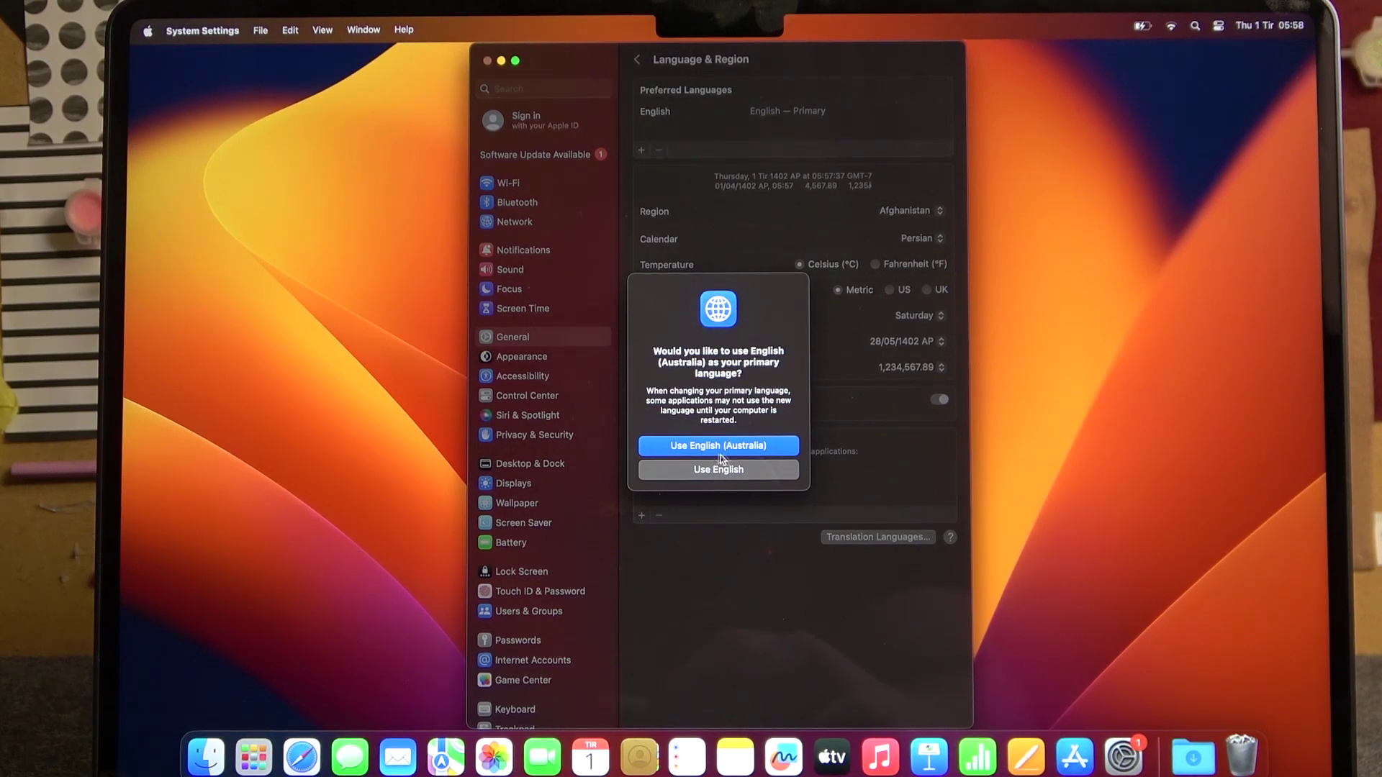
Choose "Use English (Australia)" to make it the primary language
click(722, 446)
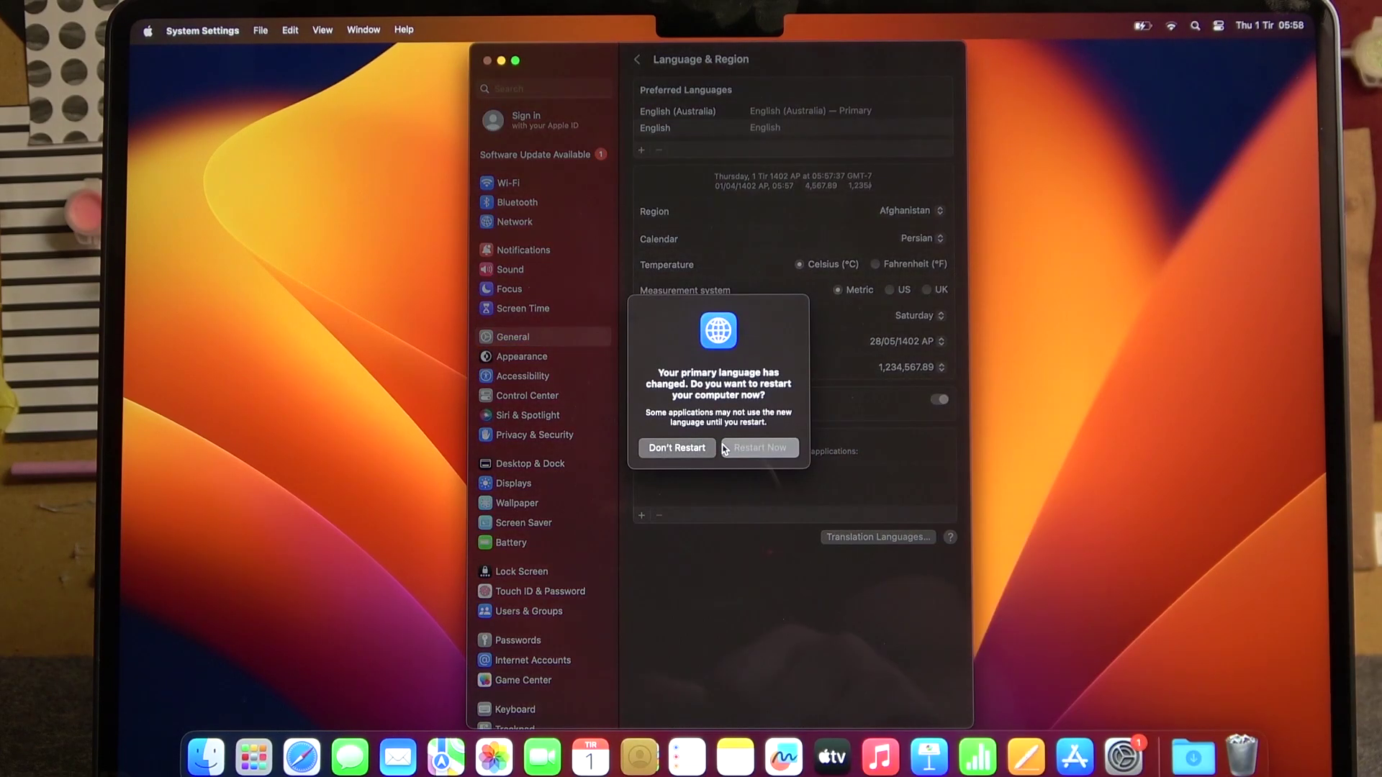